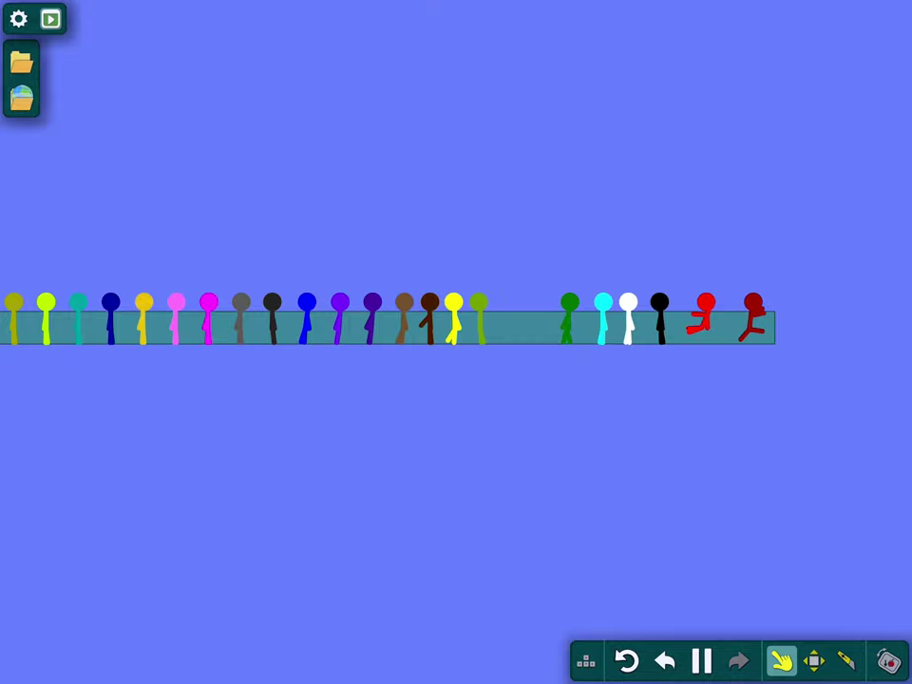
# - Select all 309 figures, review their collision layers, then switch to the simple playing interface
pyautogui.press('m')
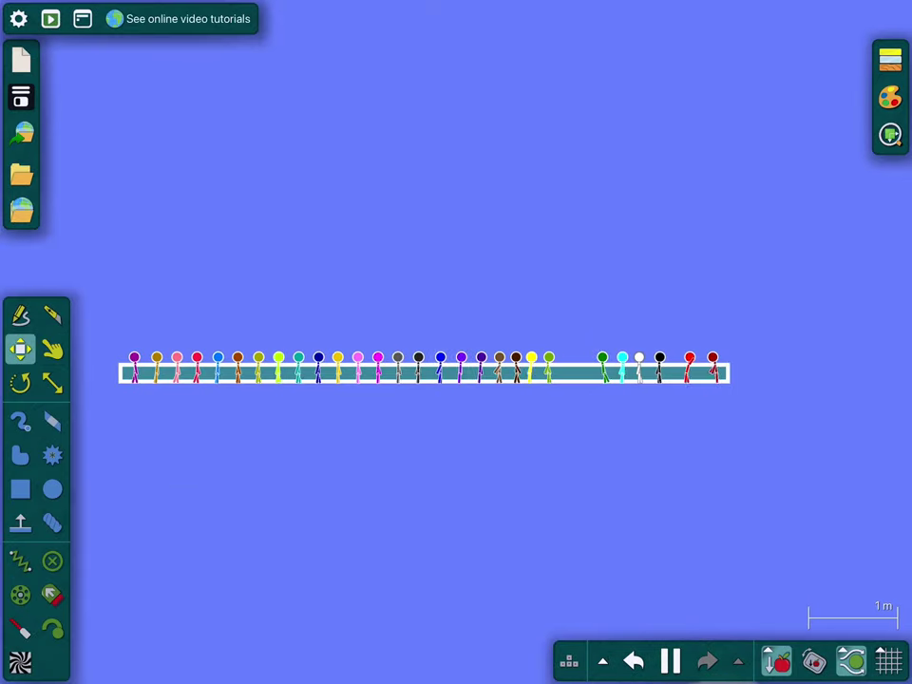
pyautogui.hotkey('ctrl', 'a')
pyautogui.click(780, 608)
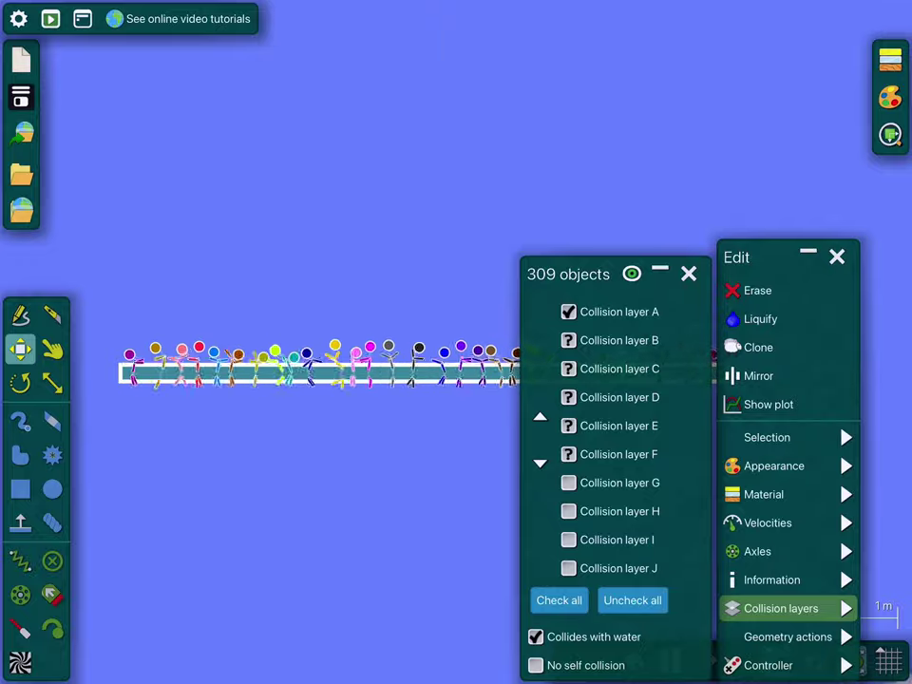
pyautogui.press('Escape')
pyautogui.scroll(5, 456, 342)
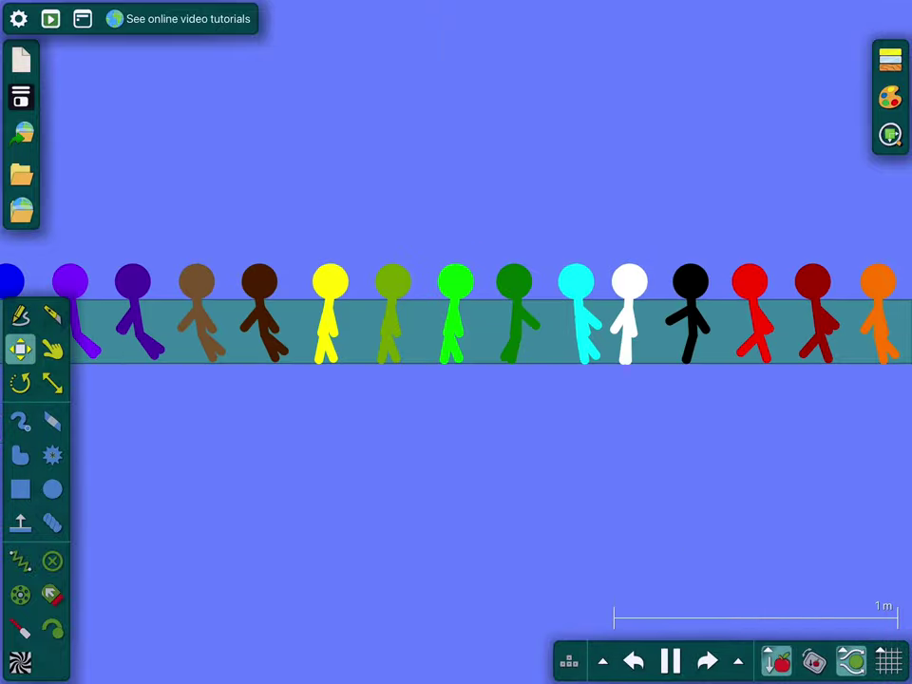
pyautogui.scroll(5, 456, 342)
pyautogui.press('g')
pyautogui.scroll(-5, 456, 342)
pyautogui.scroll(5, 456, 342)
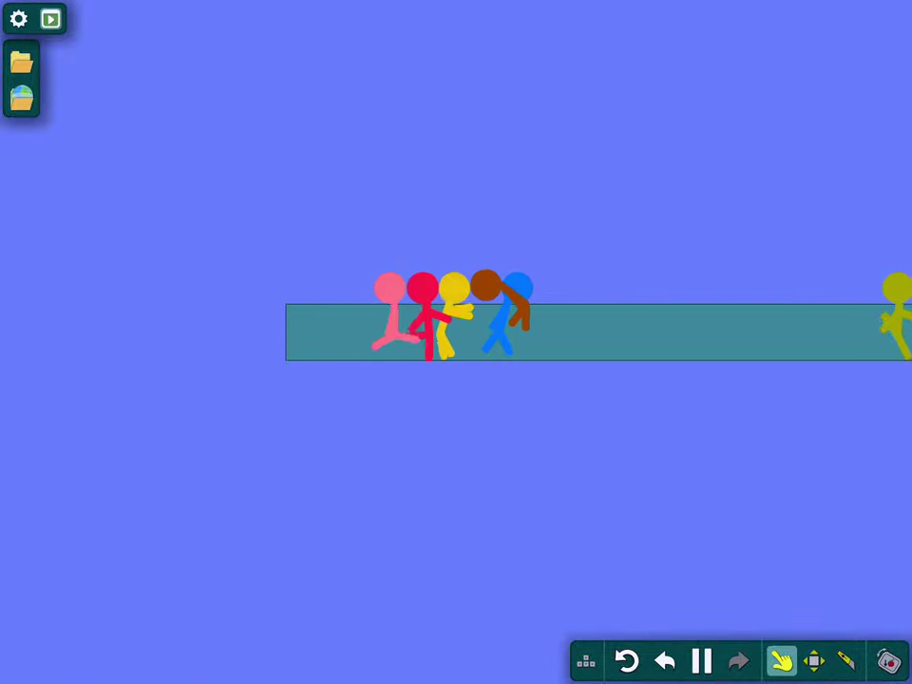
pyautogui.scroll(-5, 523, 408)
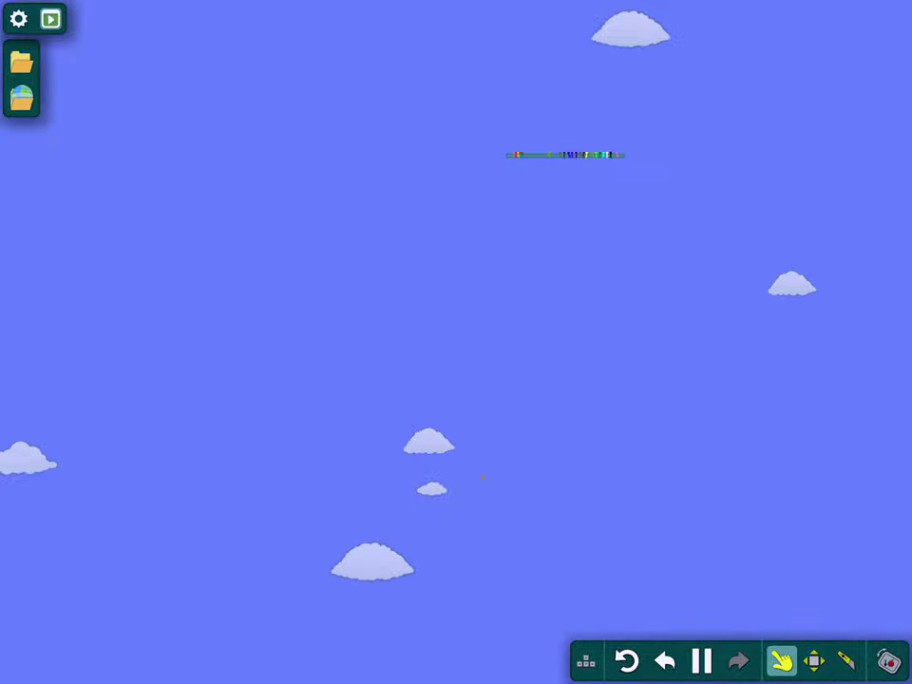
pyautogui.scroll(5, 443, 265)
pyautogui.scroll(3, 443, 265)
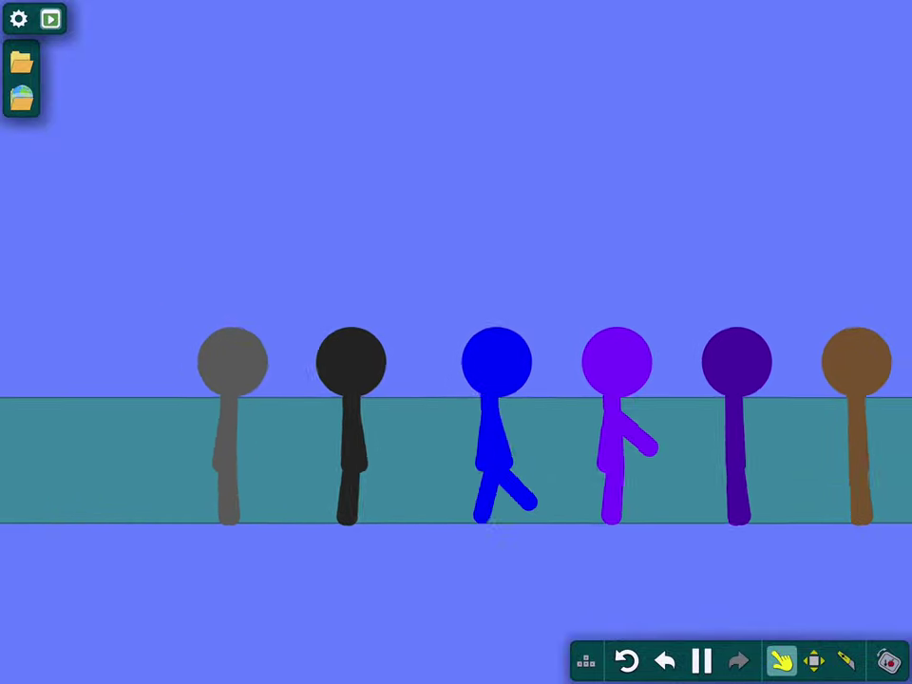
pyautogui.scroll(2, 443, 265)
pyautogui.scroll(2, 443, 265)
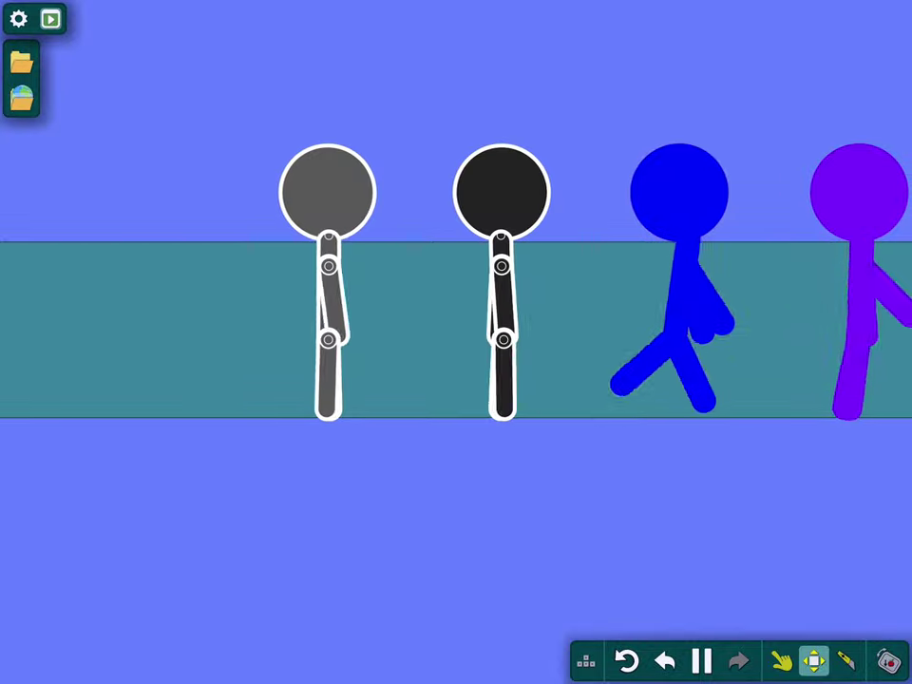
pyautogui.scroll(-3, 456, 285)
# - Lift the grey and black figures above the bar, then pause with the Drag tool active
pyautogui.moveTo(403, 259); pyautogui.dragTo(578, 100)
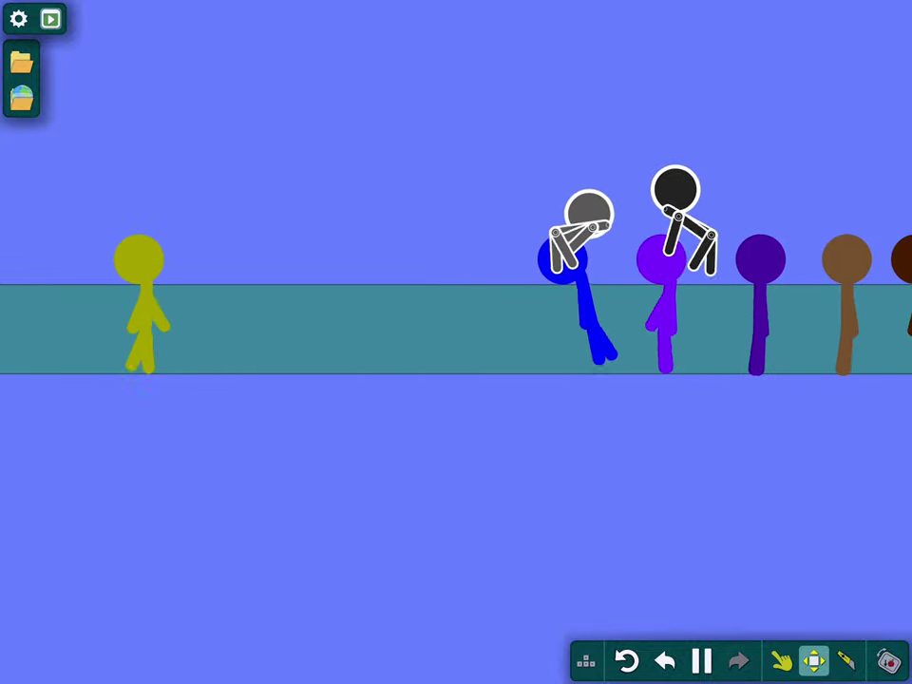
pyautogui.click(701, 661)
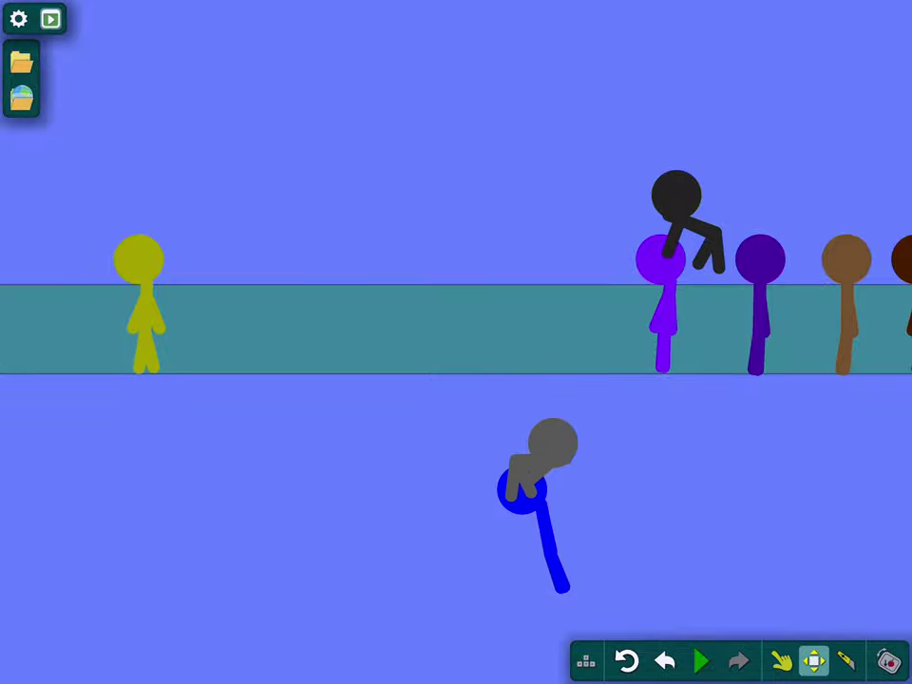
pyautogui.click(701, 661)
pyautogui.scroll(3, 797, 301)
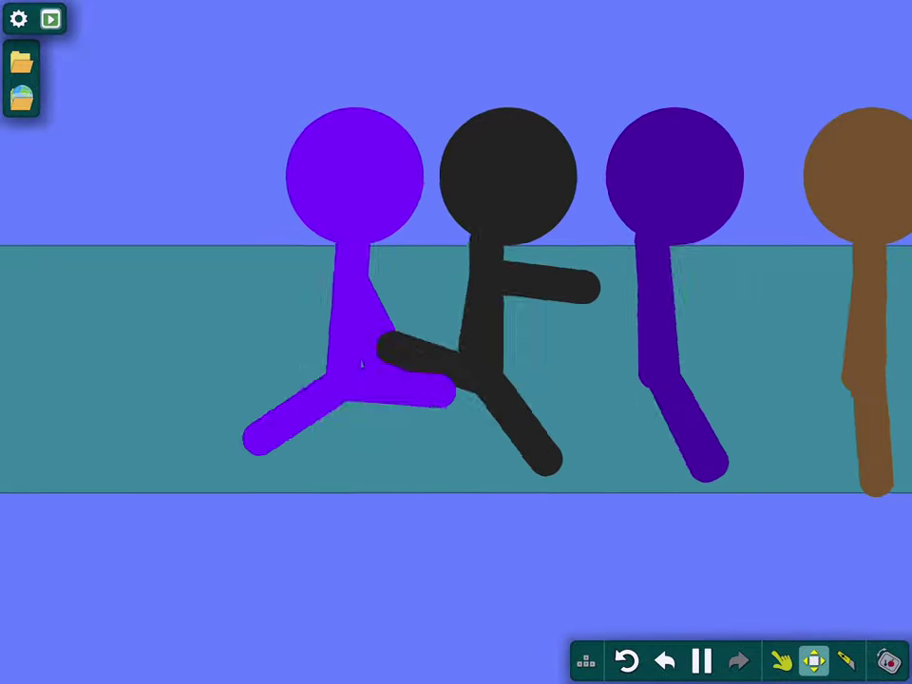
pyautogui.click(780, 661)
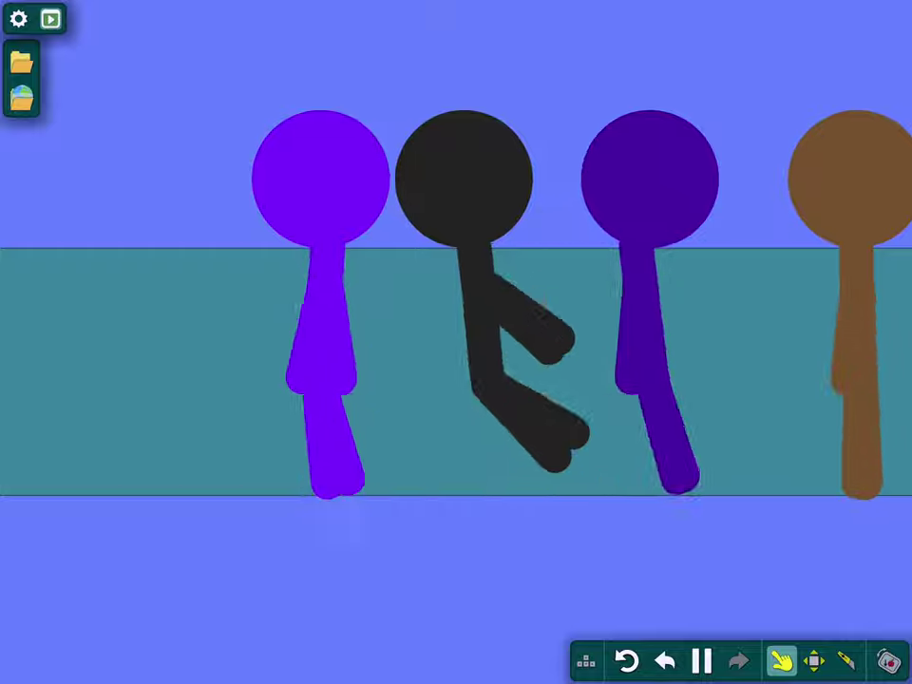
pyautogui.scroll(-1, 456, 342)
pyautogui.scroll(-1, 456, 342)
pyautogui.scroll(-2, 456, 342)
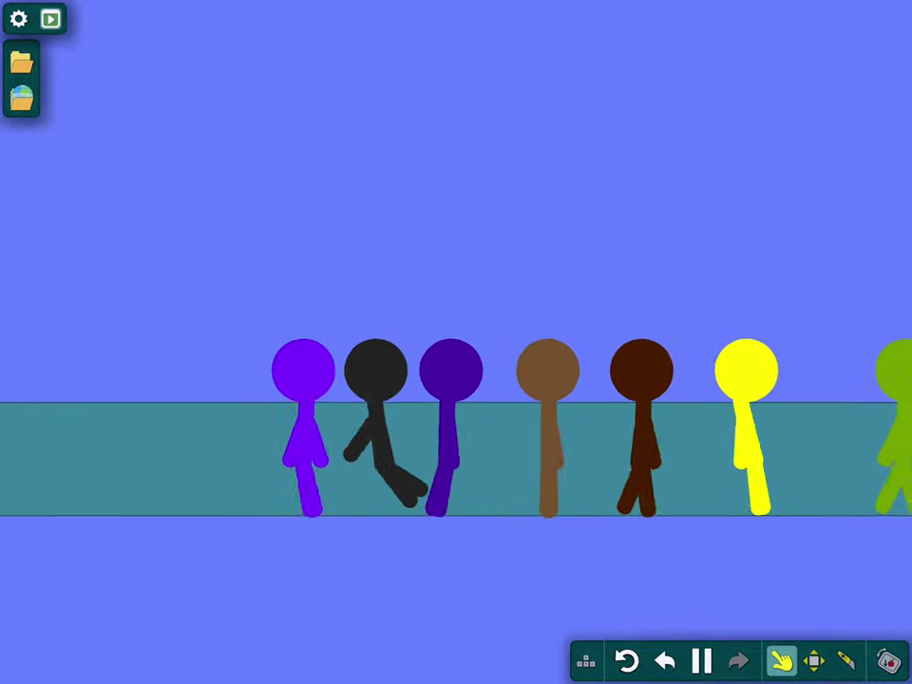
pyautogui.scroll(-2, 456, 342)
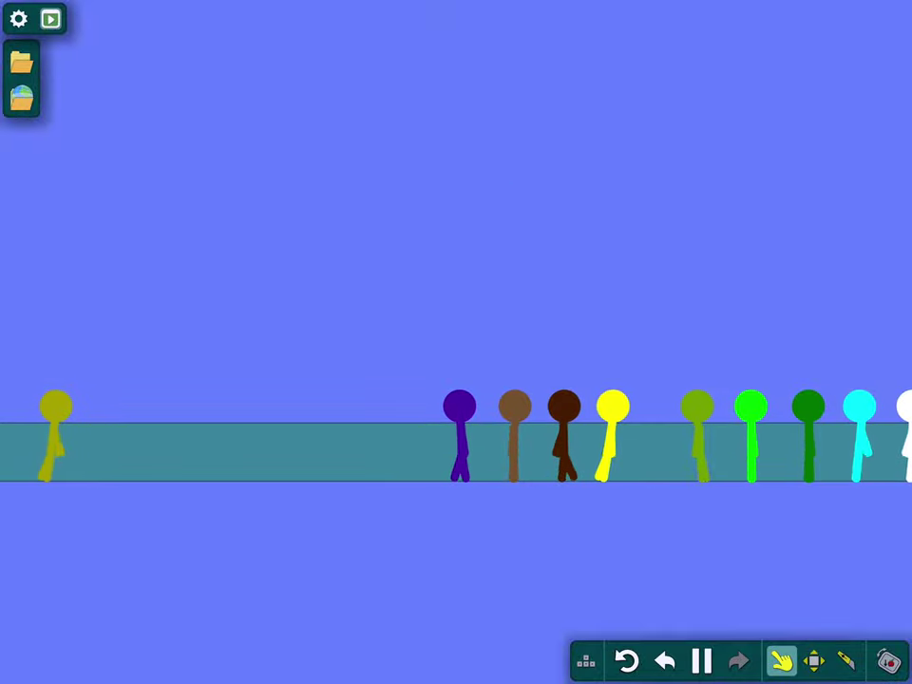
pyautogui.scroll(3, 456, 342)
pyautogui.scroll(-1, 455, 342)
pyautogui.scroll(-1, 456, 342)
pyautogui.scroll(-1, 455, 342)
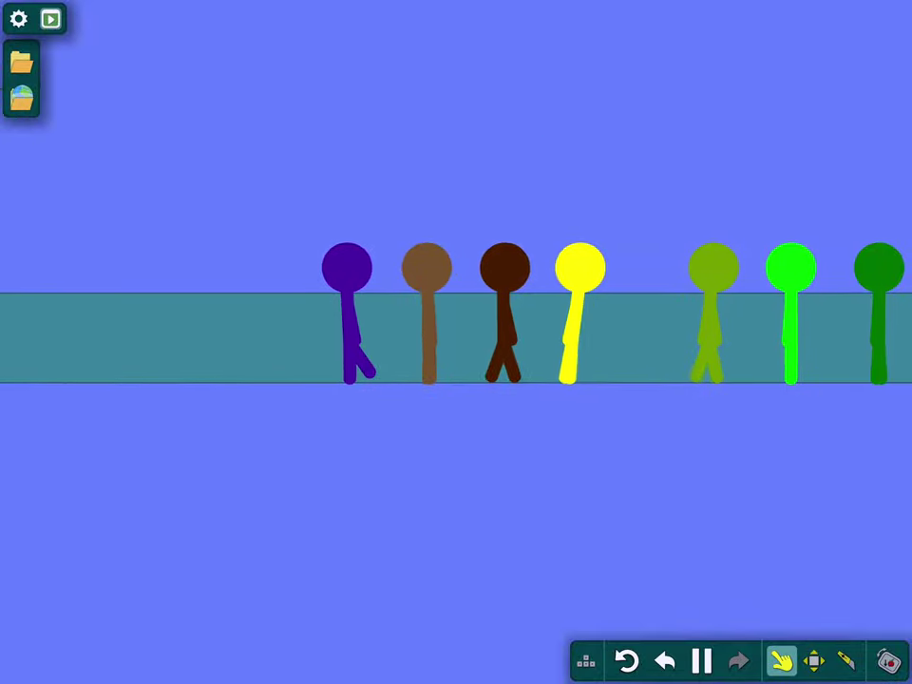
pyautogui.scroll(-1, 456, 342)
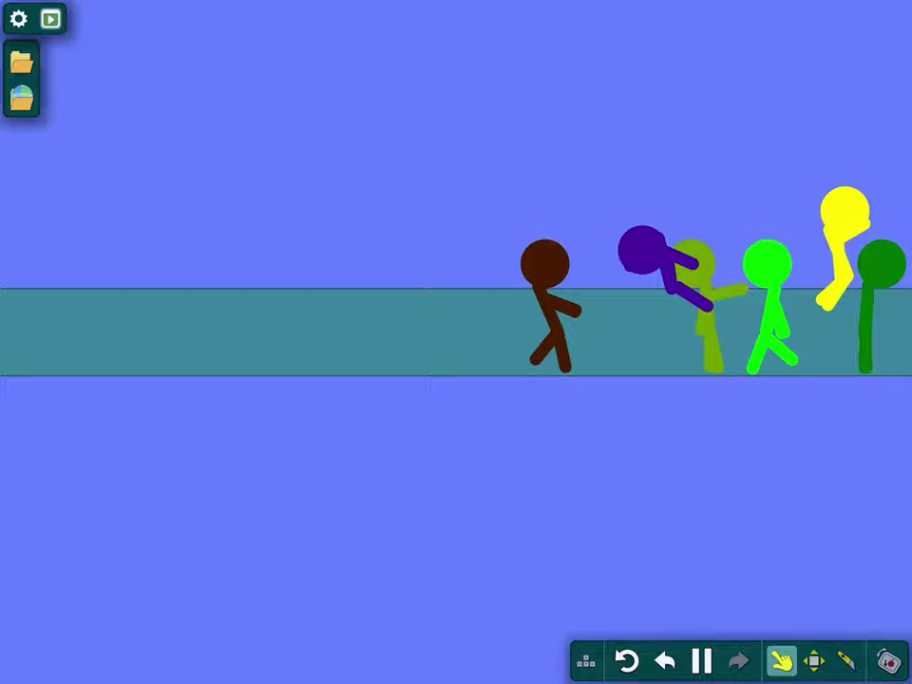
pyautogui.scroll(-2, 456, 342)
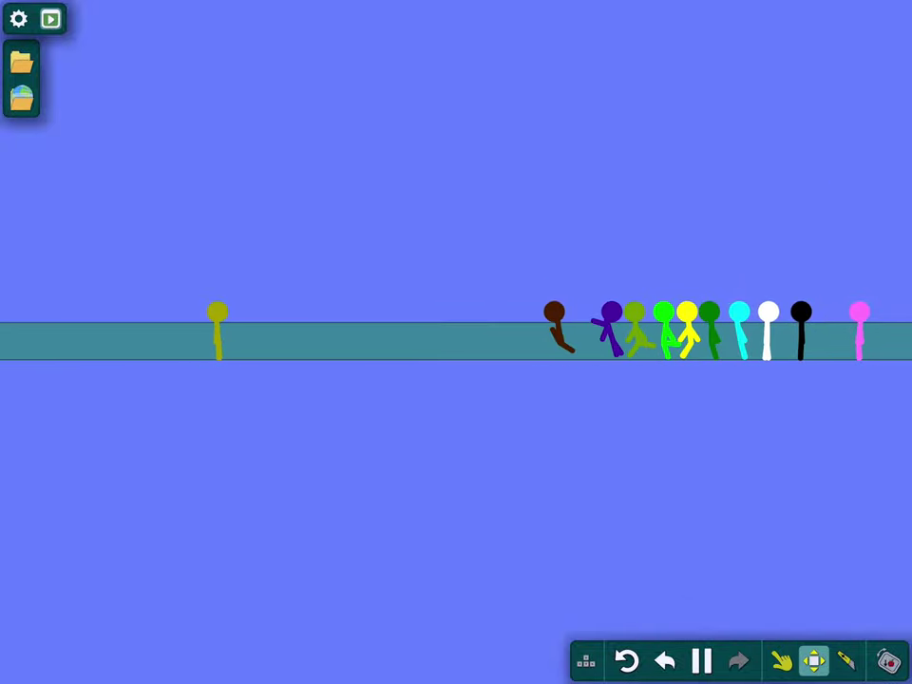
pyautogui.scroll(3, 456, 342)
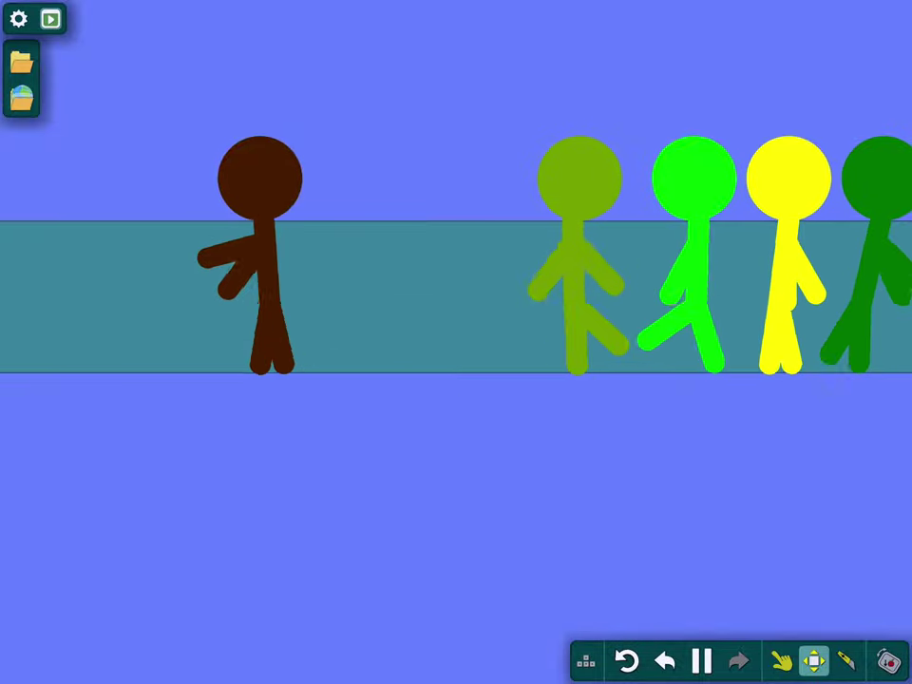
pyautogui.click(781, 660)
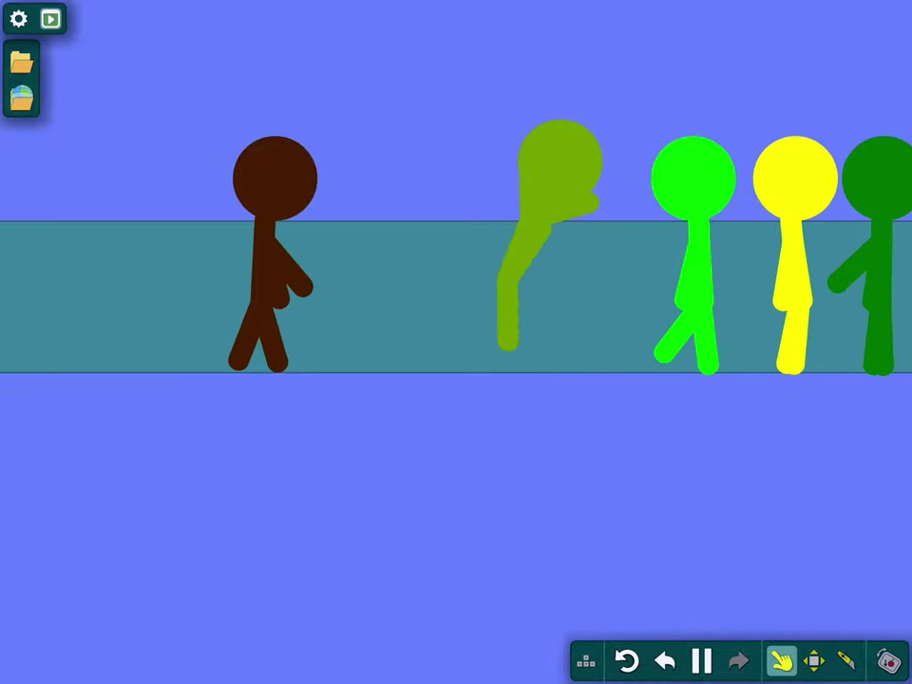
pyautogui.click(701, 660)
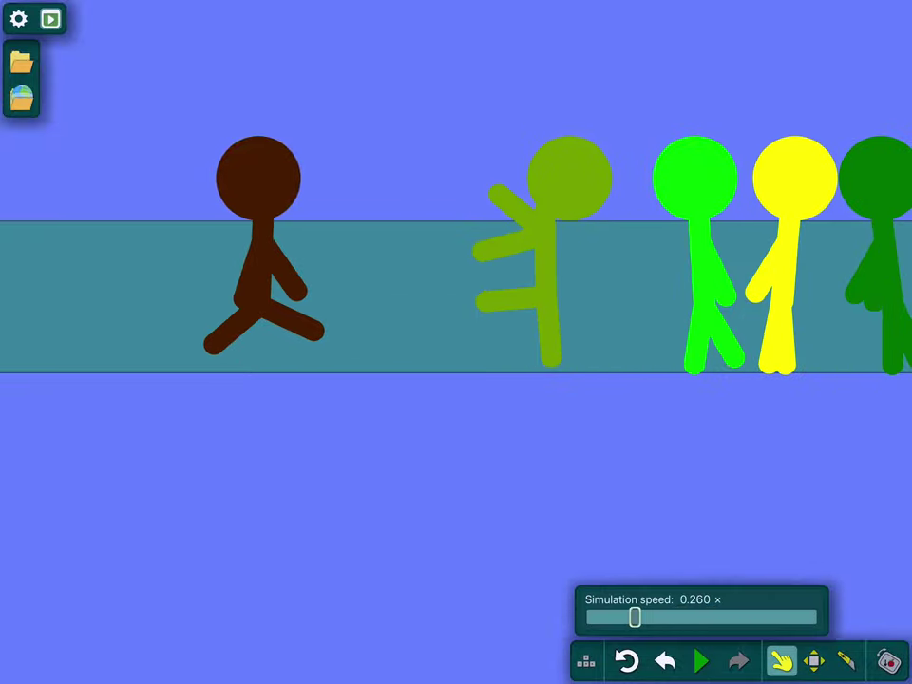
# - Pan down to the figures, pause and resume, then drag the blue figure off the bar
pyautogui.moveTo(456, 285); pyautogui.dragTo(456, 399)
pyautogui.scroll(-2, 456, 399)
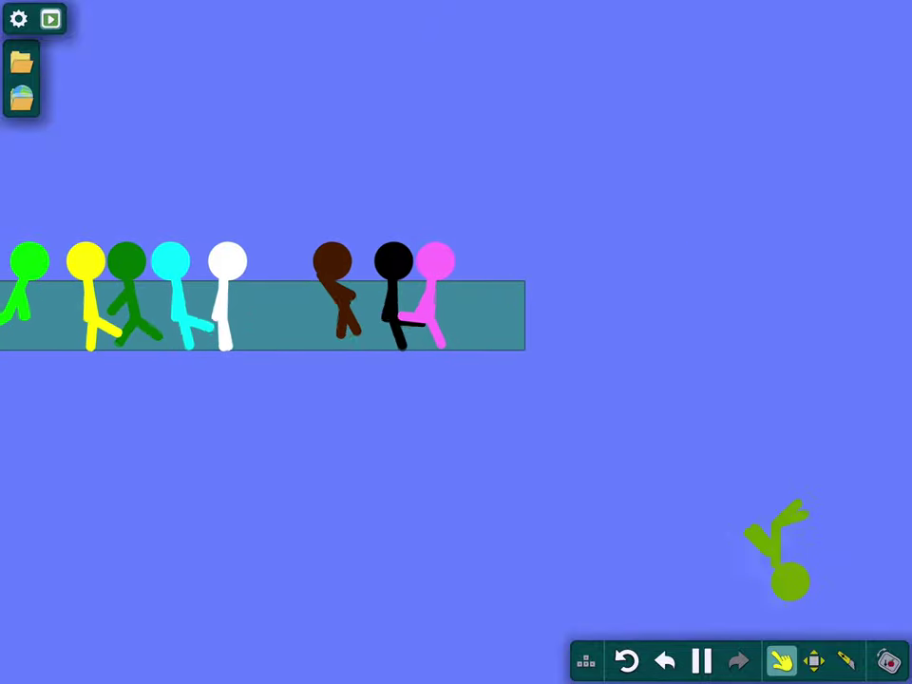
pyautogui.click(701, 661)
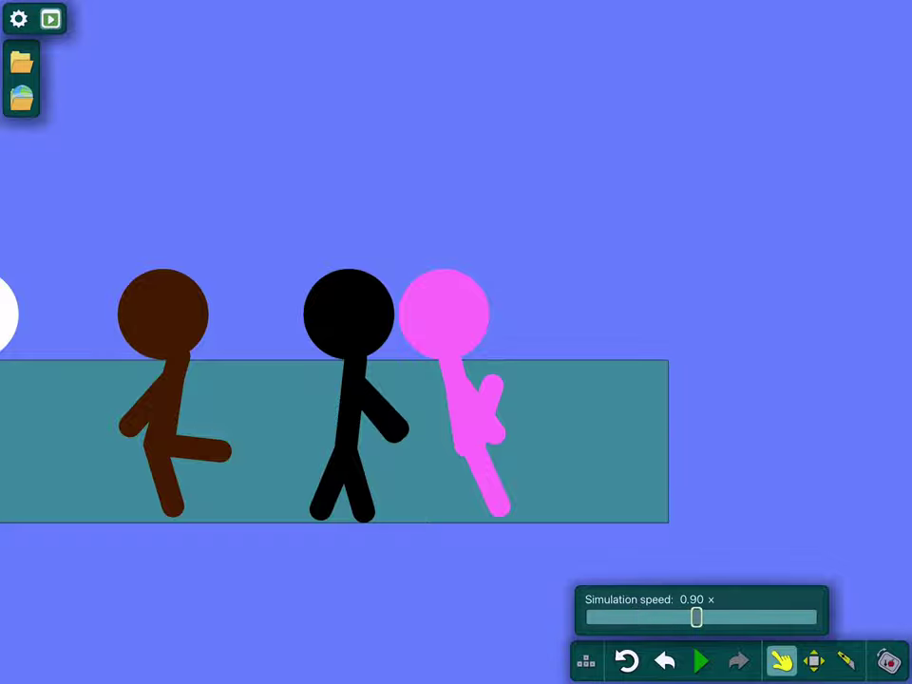
pyautogui.click(701, 661)
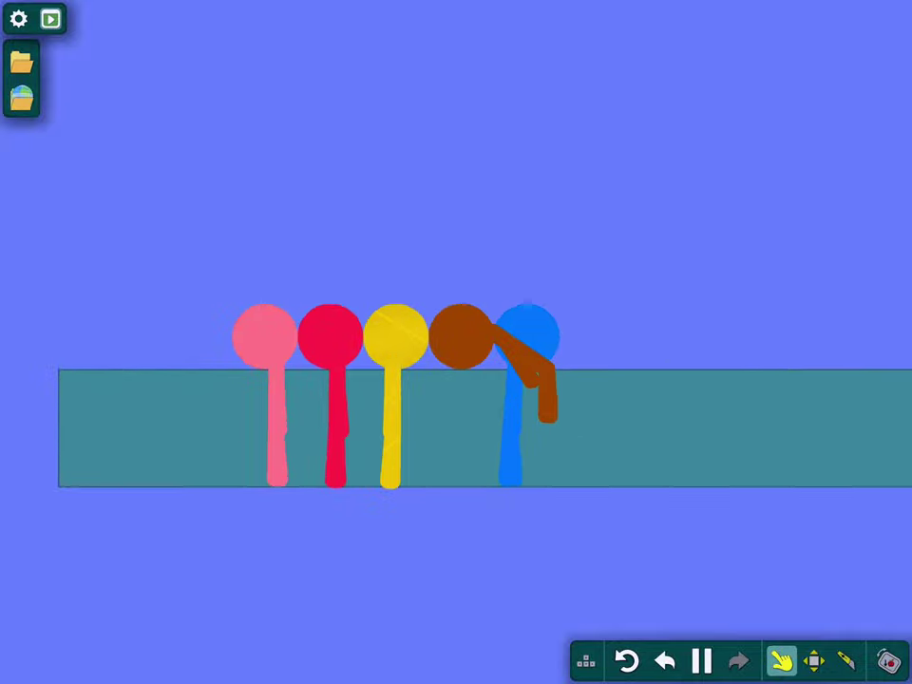
pyautogui.moveTo(665, 327); pyautogui.dragTo(765, 203)
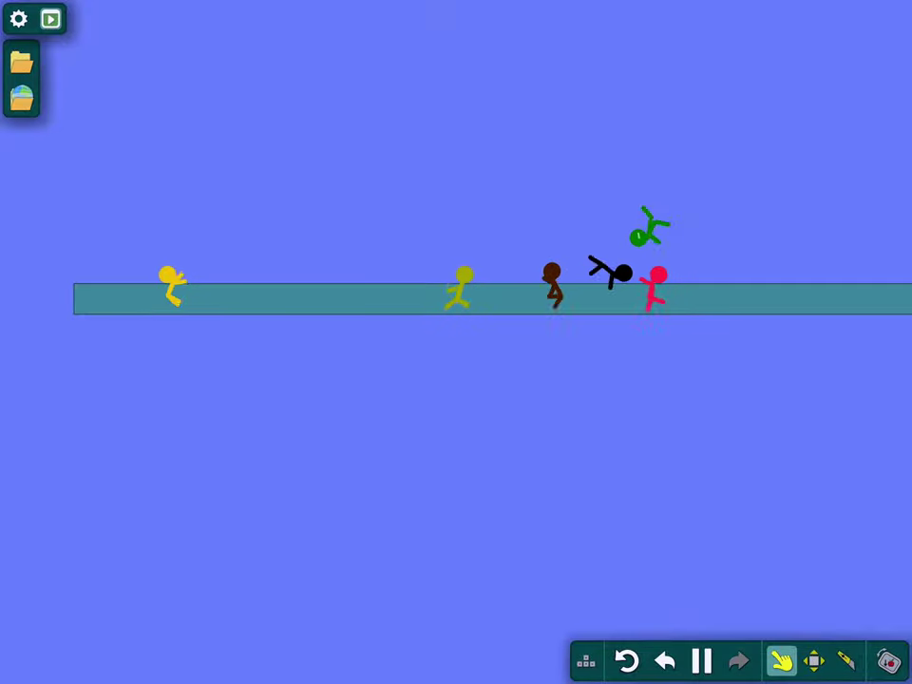
# - While paused, move yellow left on the bar and push brown against it
pyautogui.click(700, 661)
pyautogui.click(814, 661)
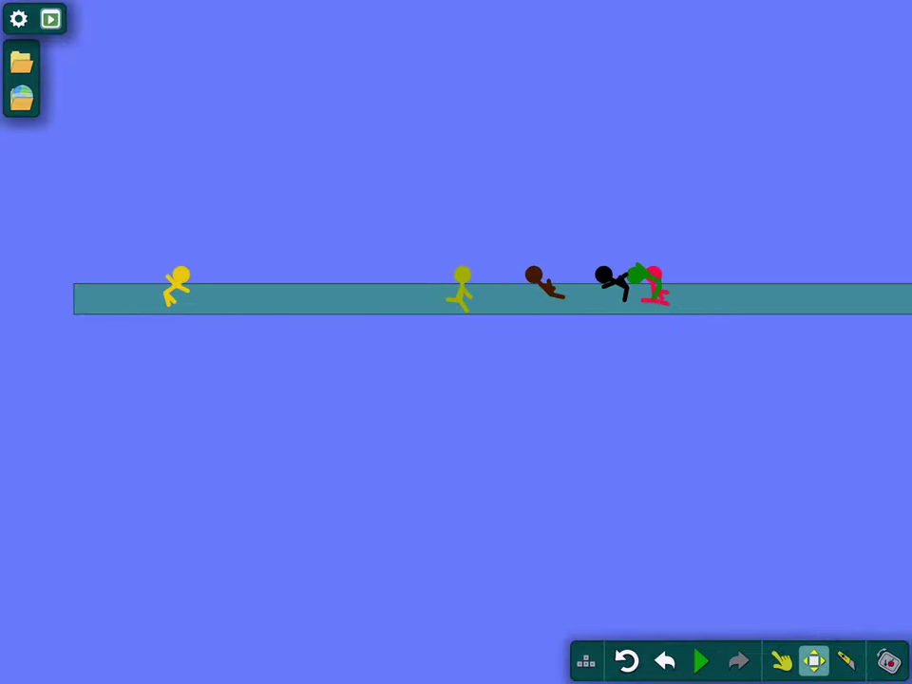
pyautogui.scroll(3, 513, 342)
pyautogui.click(214, 295)
pyautogui.scroll(-3, 513, 342)
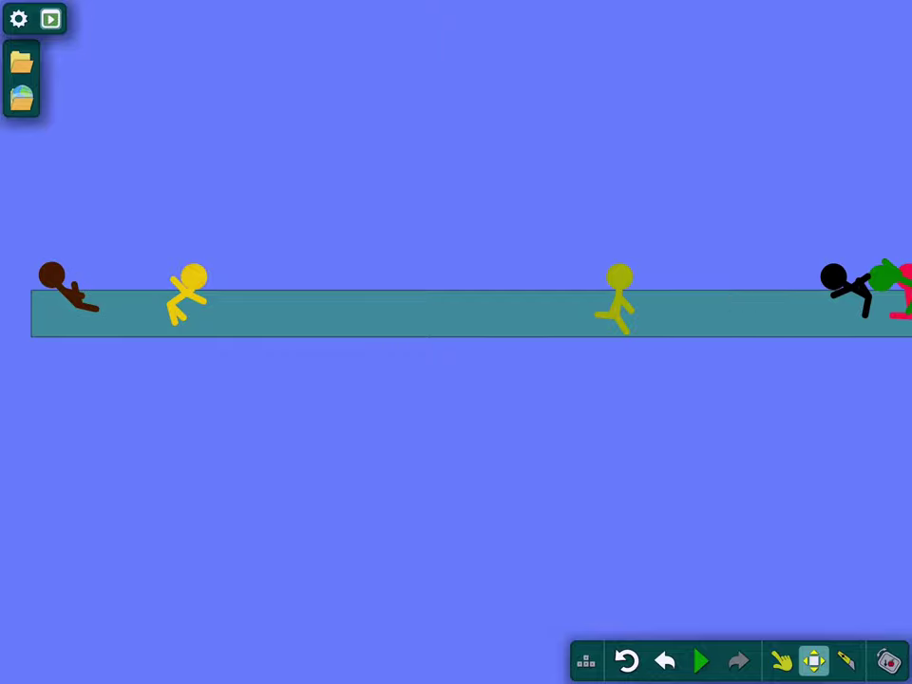
pyautogui.scroll(3, 456, 352)
pyautogui.moveTo(551, 323); pyautogui.dragTo(456, 321)
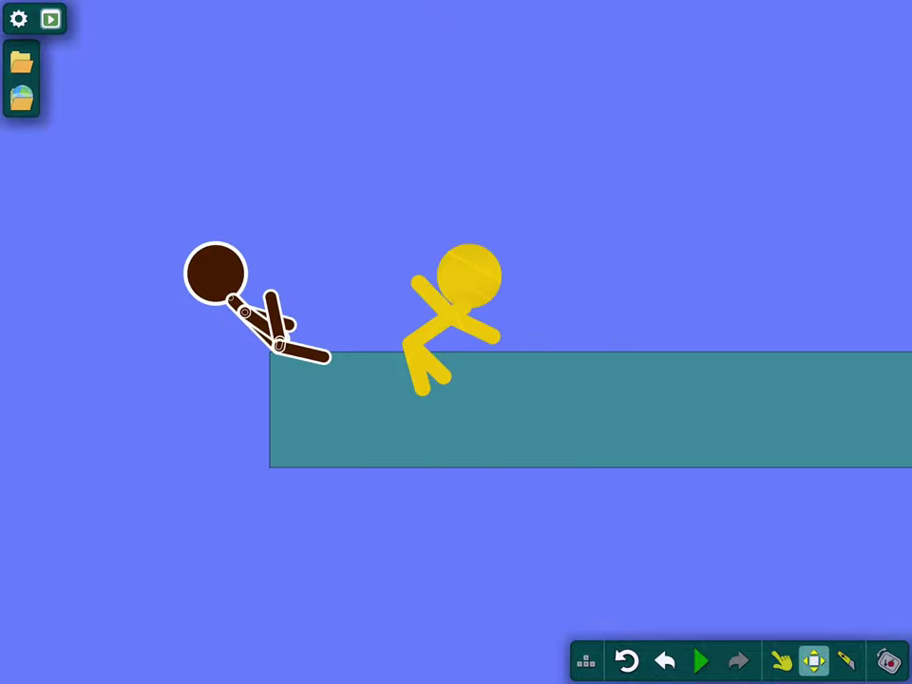
pyautogui.moveTo(216, 273); pyautogui.dragTo(300, 288)
# - Resume at a slower speed and lift the brown and yellow figures back onto the bar
pyautogui.click(700, 662)
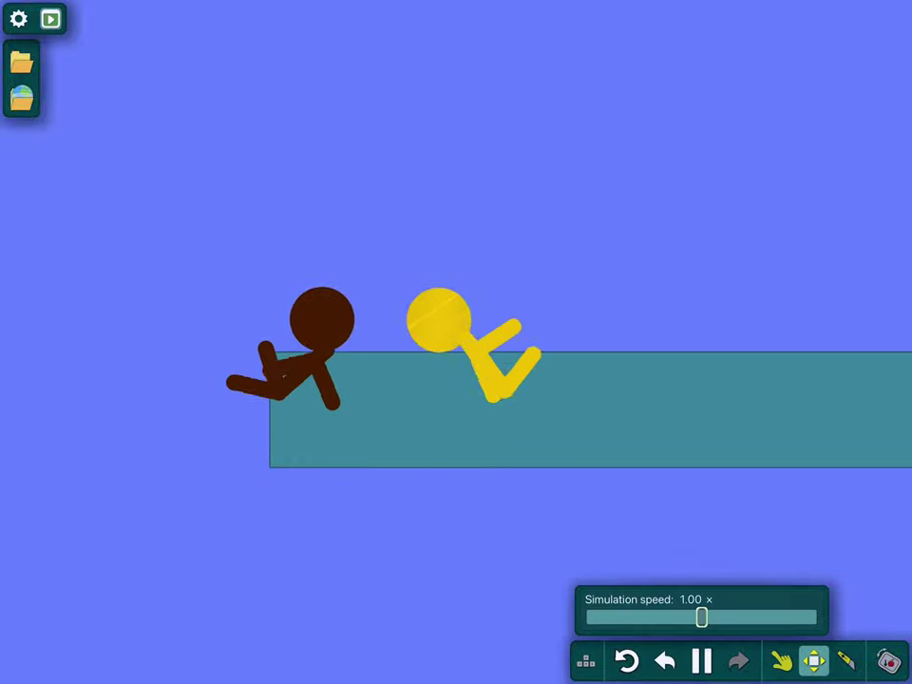
pyautogui.click(780, 662)
pyautogui.scroll(2, 456, 380)
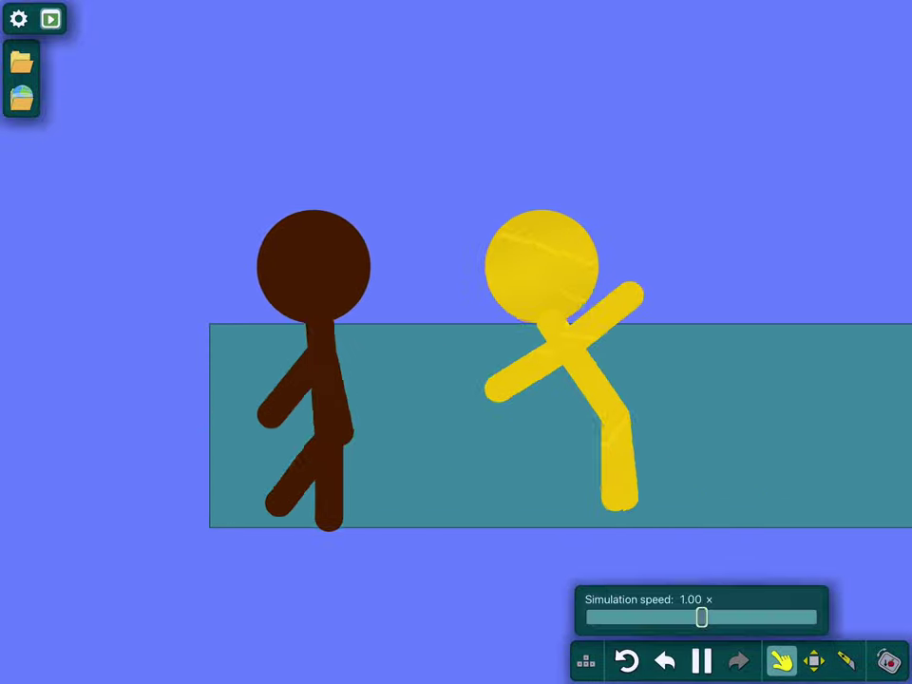
pyautogui.moveTo(702, 617); pyautogui.dragTo(613, 618)
pyautogui.click(814, 662)
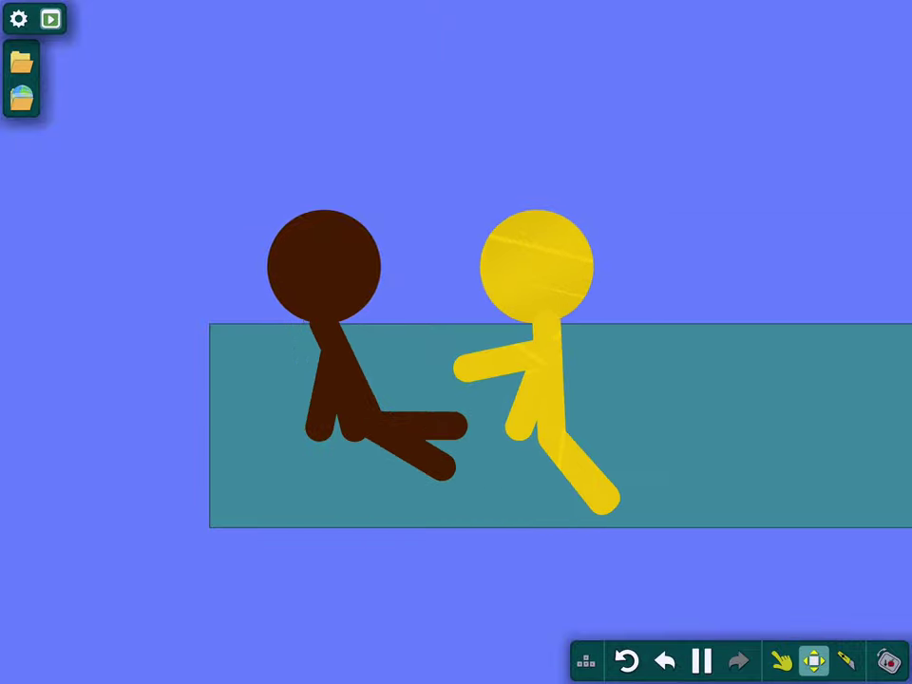
pyautogui.moveTo(159, 138); pyautogui.dragTo(655, 513)
pyautogui.moveTo(456, 408); pyautogui.dragTo(371, 228)
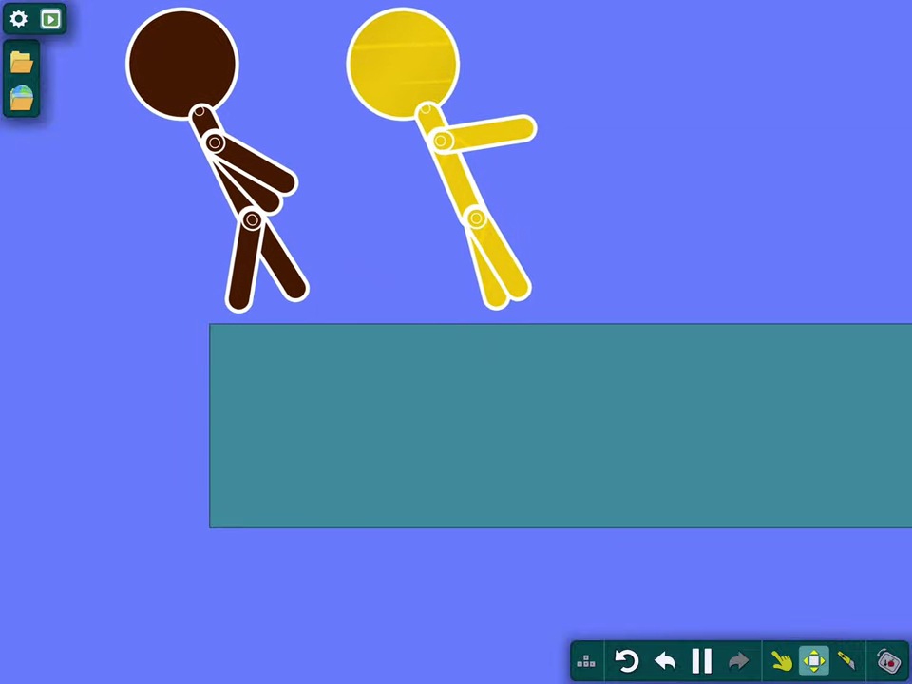
# - Follow the brown-yellow fight with the Drag tool, pausing and resuming to watch
pyautogui.click(781, 662)
pyautogui.moveTo(380, 427); pyautogui.dragTo(629, 475)
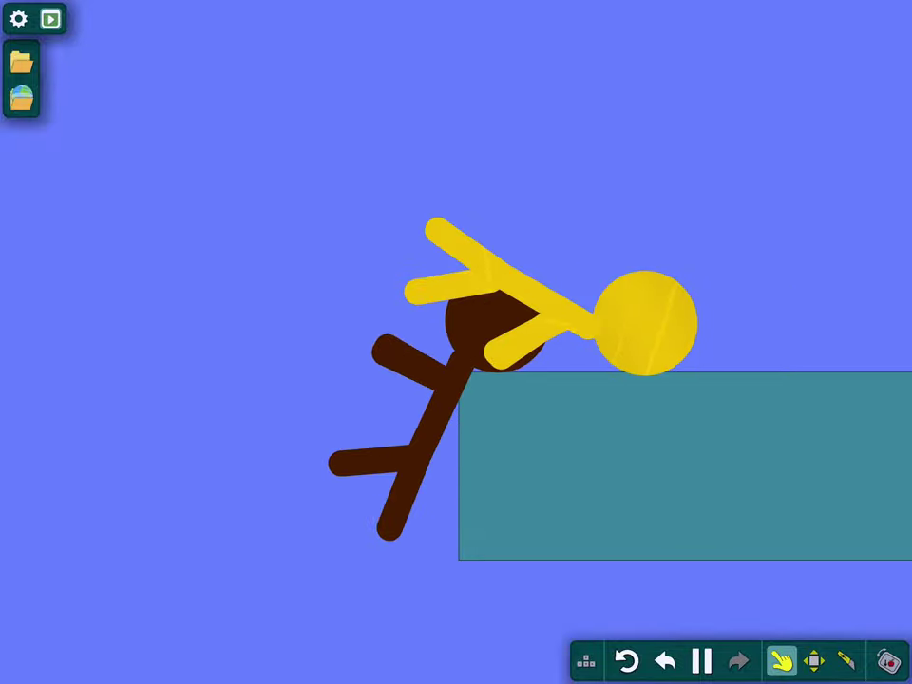
pyautogui.press('space')
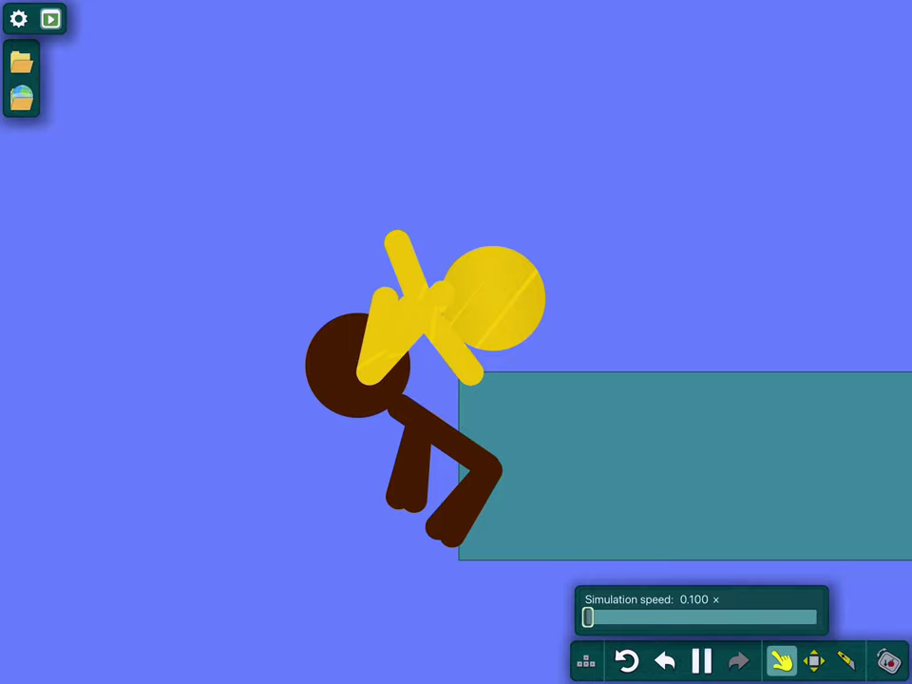
pyautogui.scroll(-5, 465, 195)
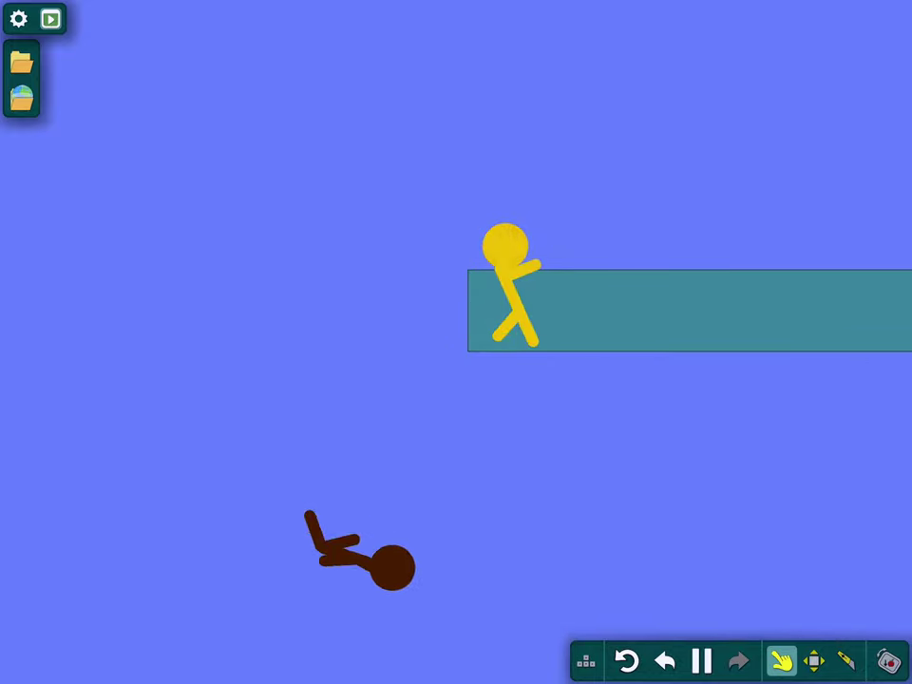
pyautogui.scroll(5, 524, 199)
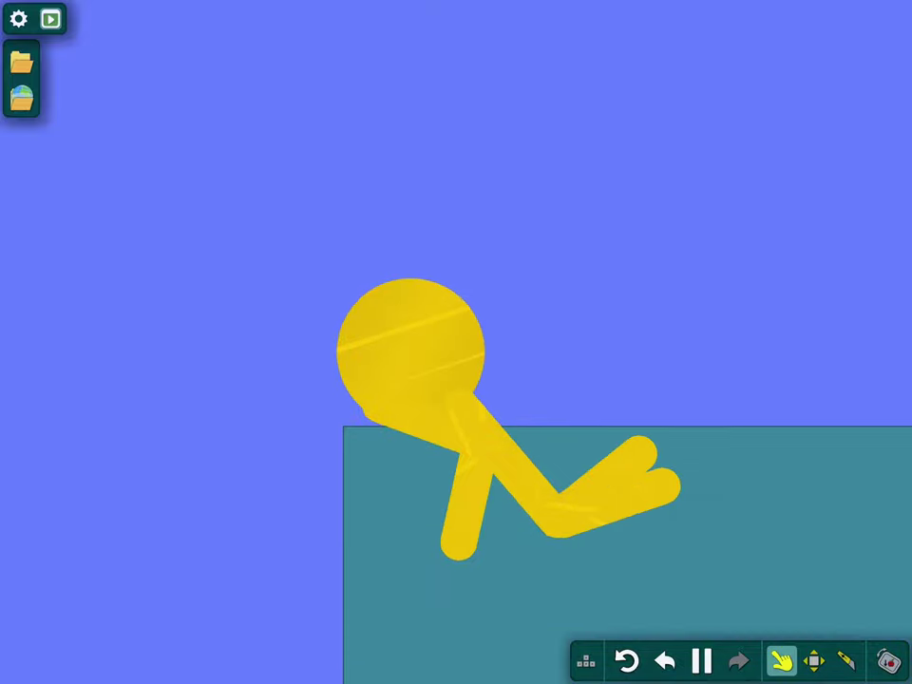
pyautogui.press('space')
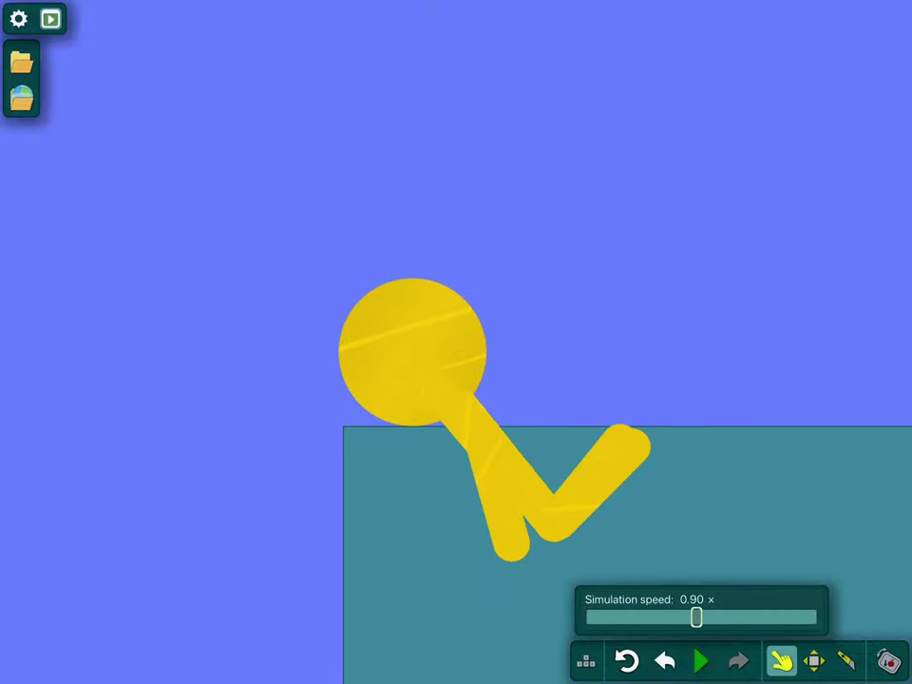
pyautogui.press('space')
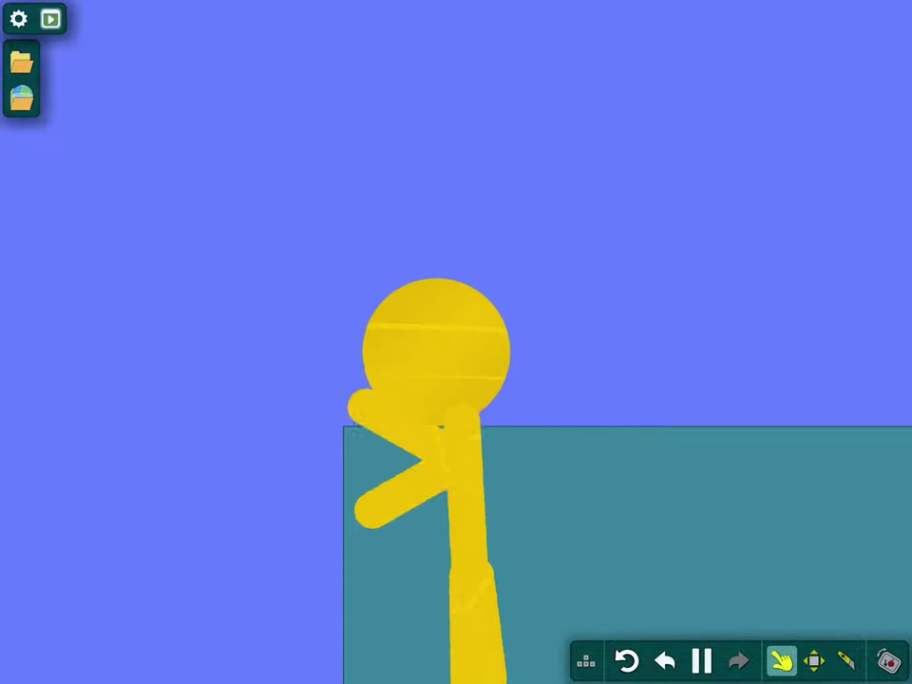
pyautogui.scroll(-5, 124, 376)
pyautogui.scroll(-2, 541, 399)
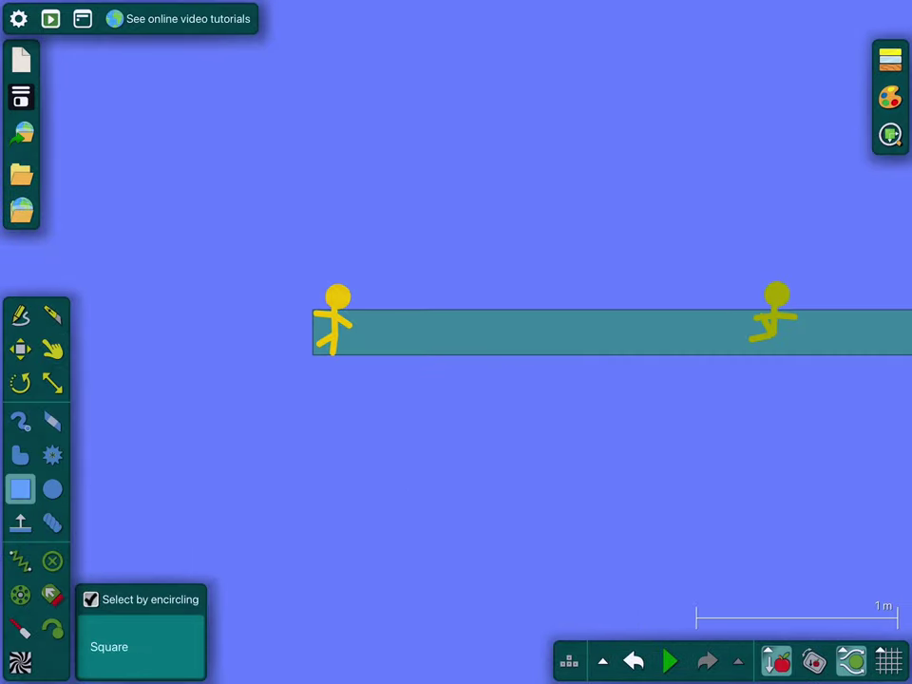
pyautogui.scroll(1, 547, 323)
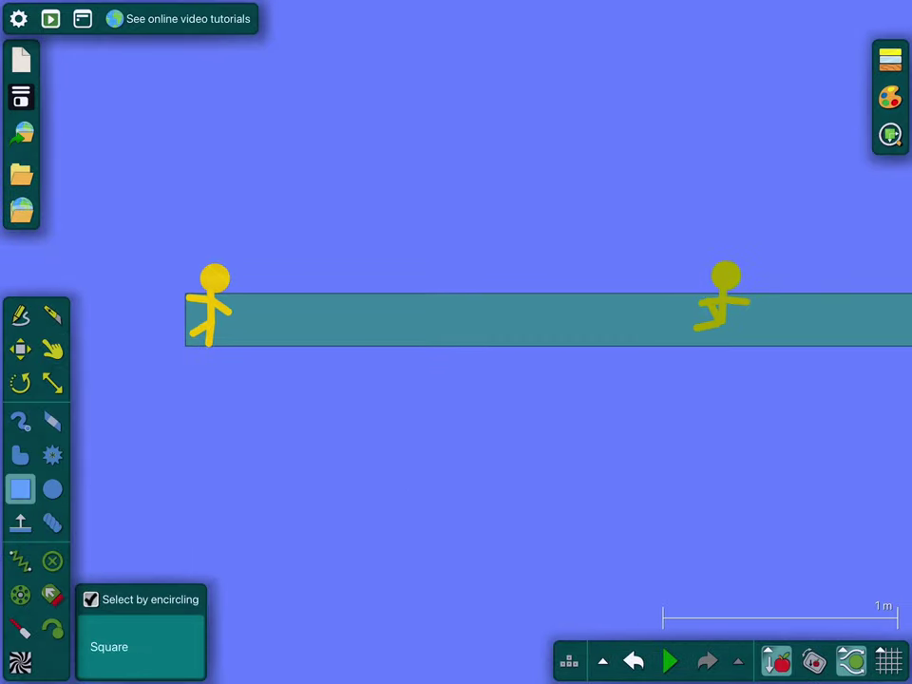
pyautogui.scroll(1, 457, 312)
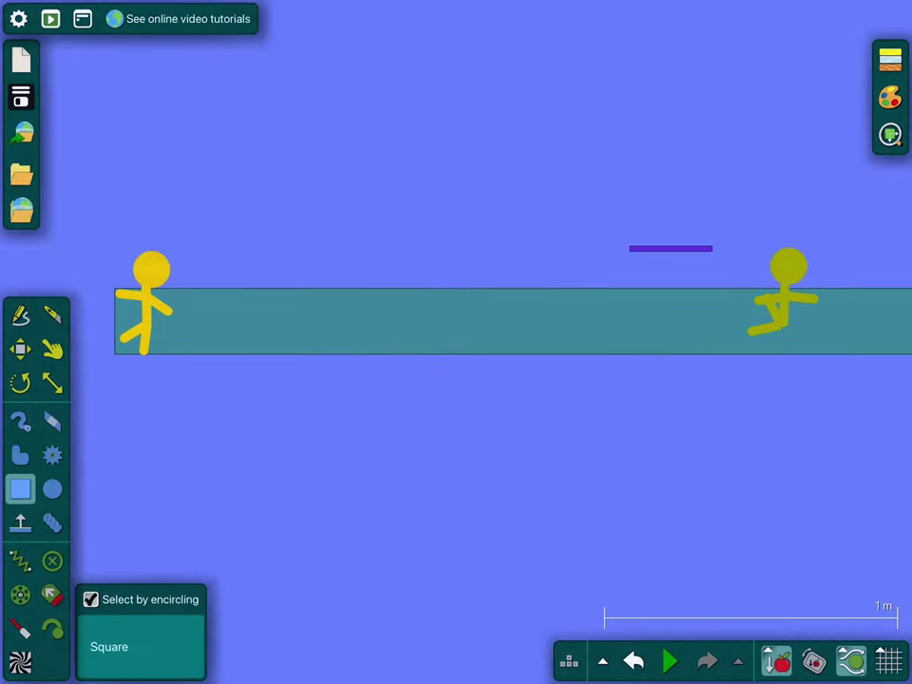
# - Start the simulation, draw a large yellow box above the bar, and drag it upright
pyautogui.press('space')
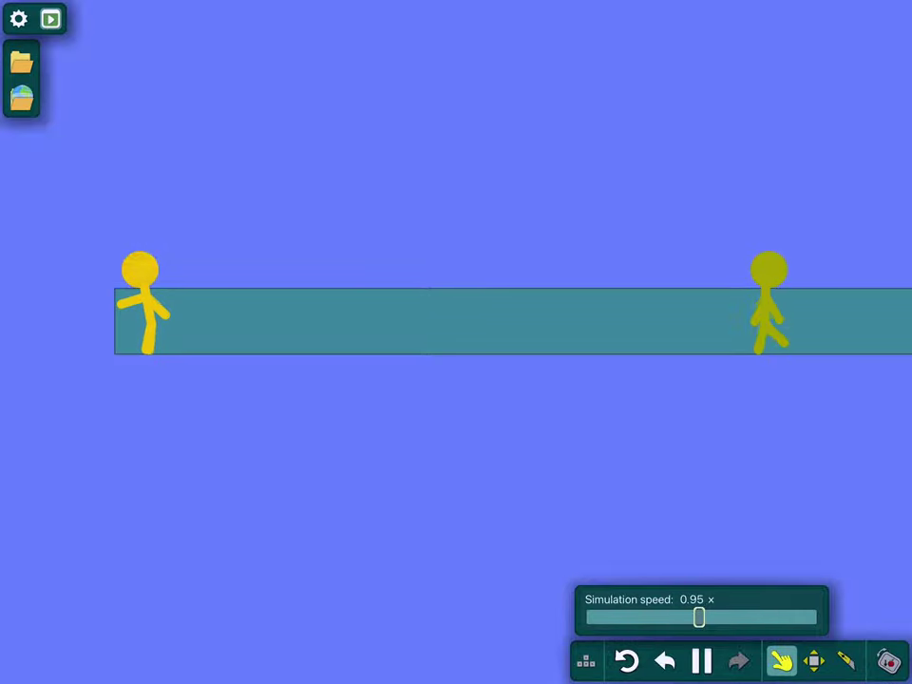
pyautogui.press('b')
pyautogui.moveTo(391, 140); pyautogui.dragTo(616, 313)
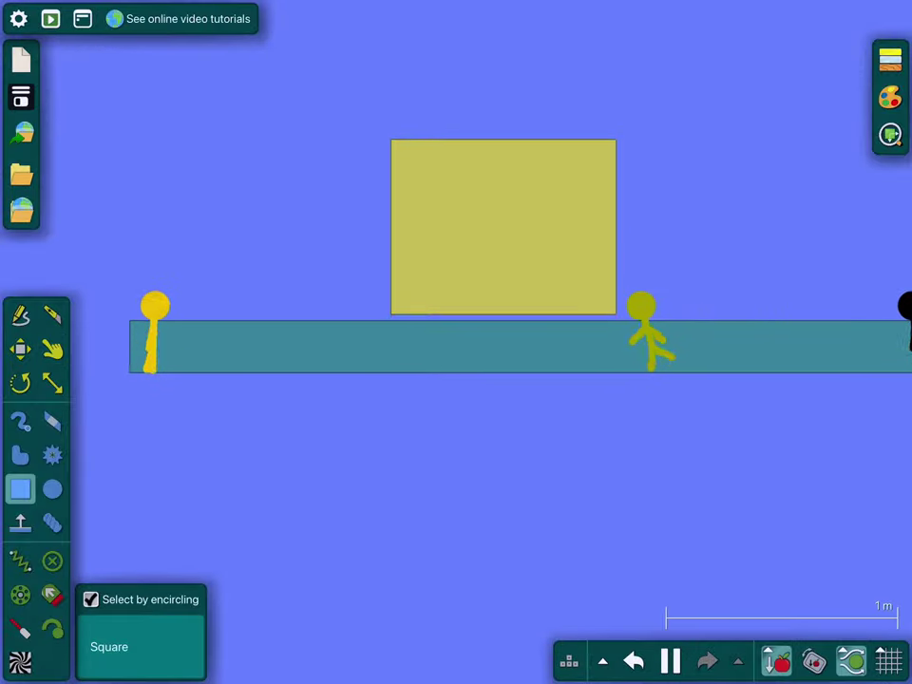
pyautogui.press('g')
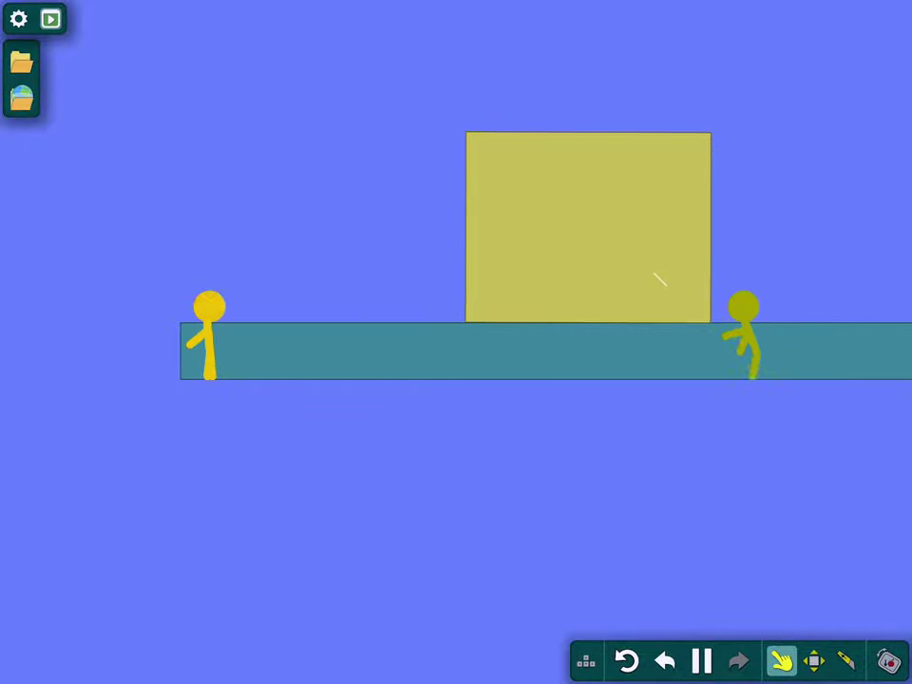
pyautogui.moveTo(664, 274)
pyautogui.mouseDown()
pyautogui.moveTo(686, 276)
pyautogui.moveTo(38, 285)
pyautogui.mouseUp()
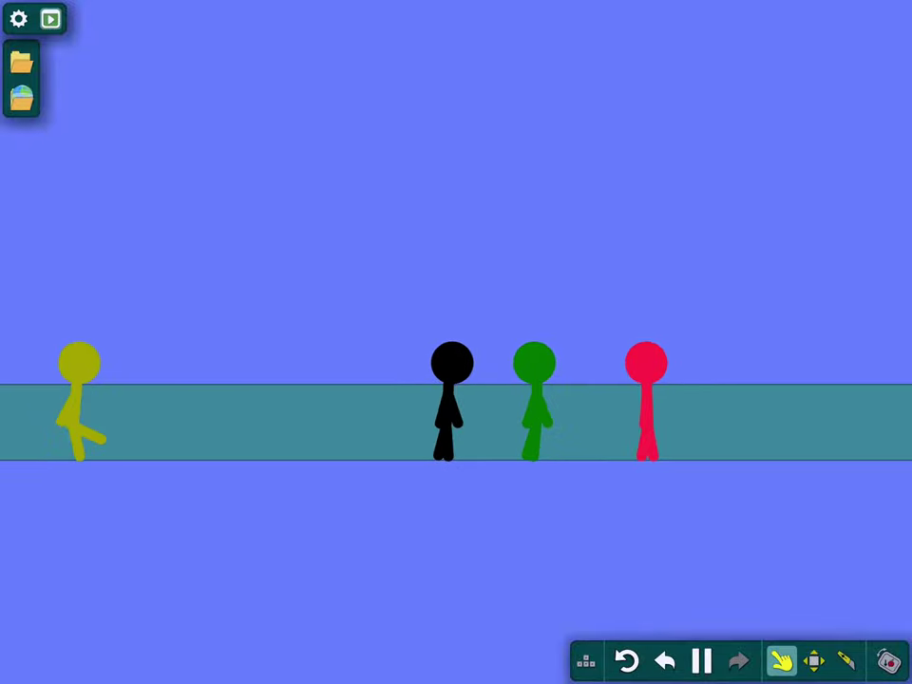
# - Select the red figure and shove it left repeatedly, driving green, black and olive toward the end
pyautogui.click(639, 336)
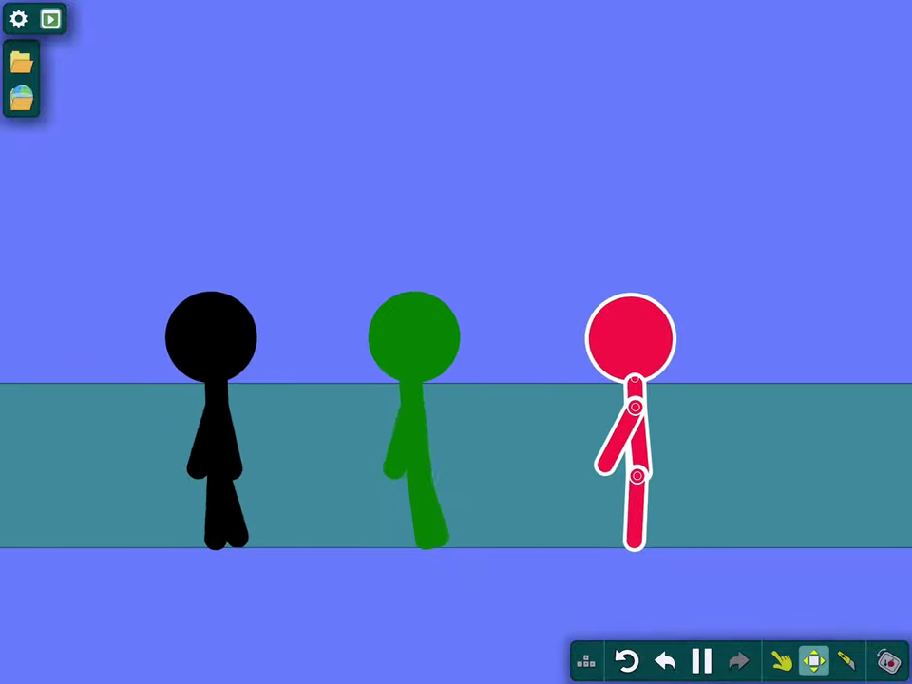
pyautogui.moveTo(605, 428); pyautogui.dragTo(28, 418)
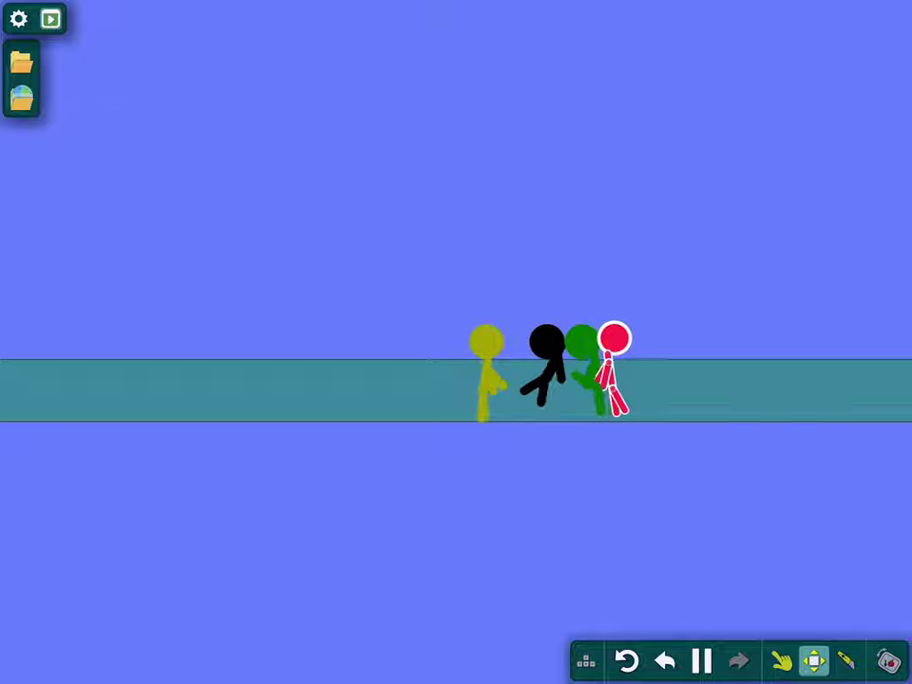
pyautogui.moveTo(549, 380); pyautogui.dragTo(225, 375)
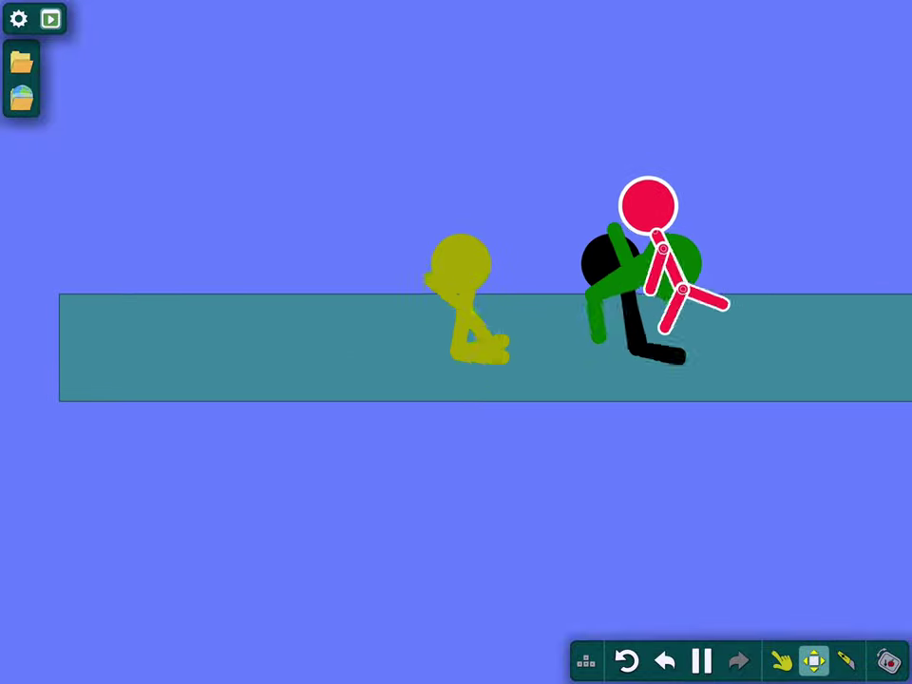
pyautogui.moveTo(613, 239)
pyautogui.mouseDown()
pyautogui.moveTo(554, 266)
pyautogui.moveTo(457, 266)
pyautogui.moveTo(354, 247)
pyautogui.moveTo(237, 267)
pyautogui.moveTo(135, 263)
pyautogui.mouseUp()
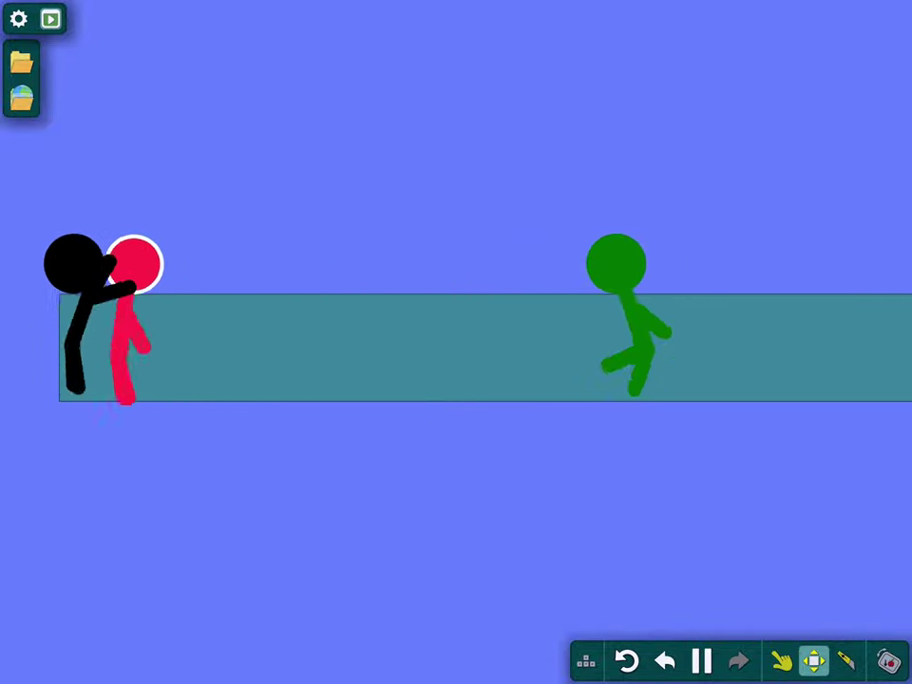